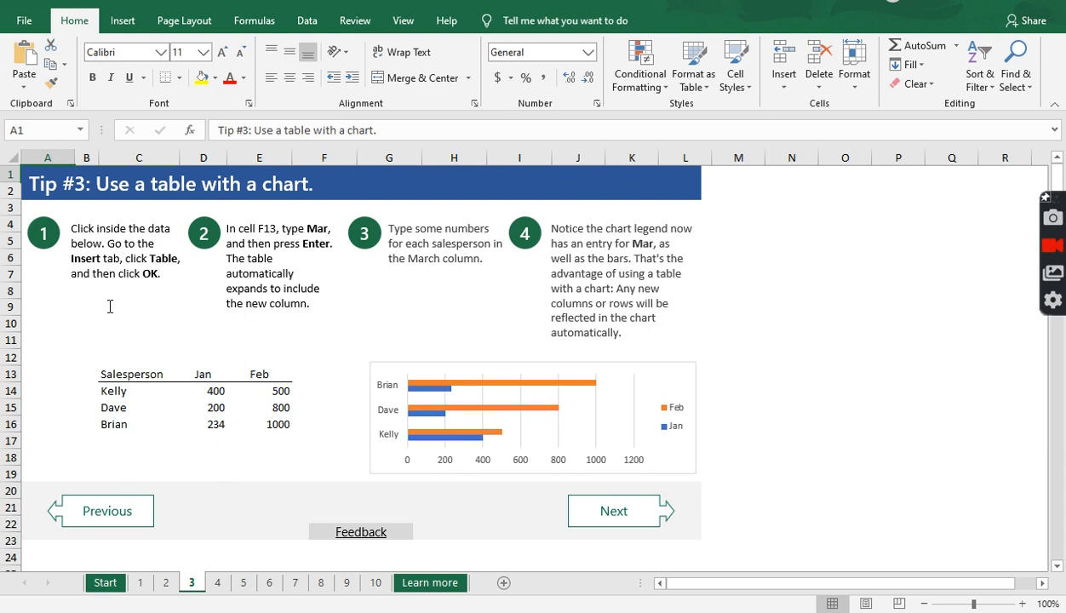
Convert the salesperson sales data in C13:E16 into a table with headers.
{"action": "left_click", "coordinate": [185, 386]}
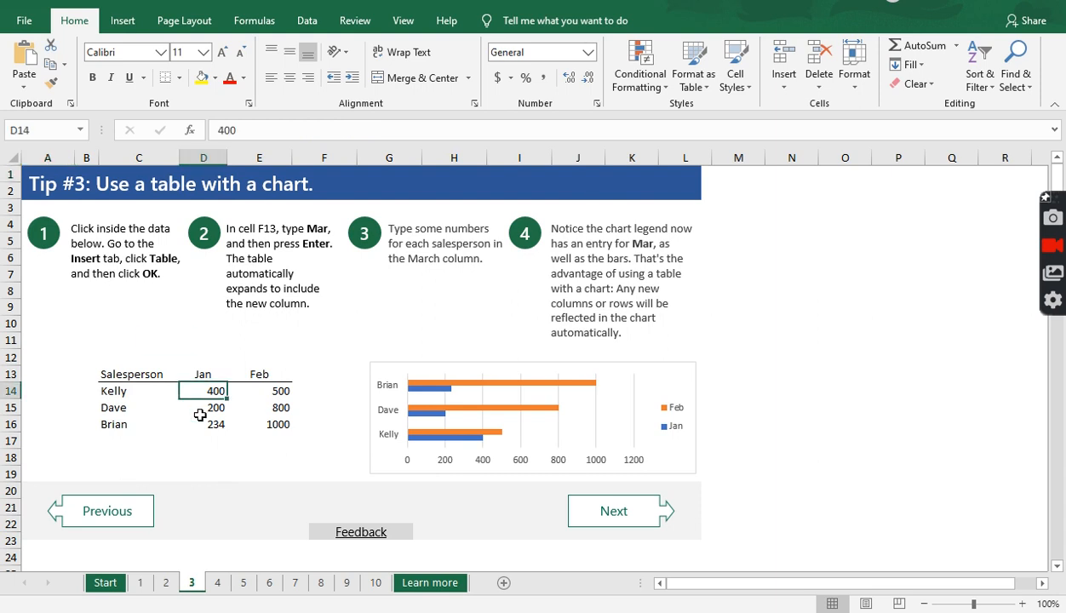
{"action": "left_click", "coordinate": [124, 22]}
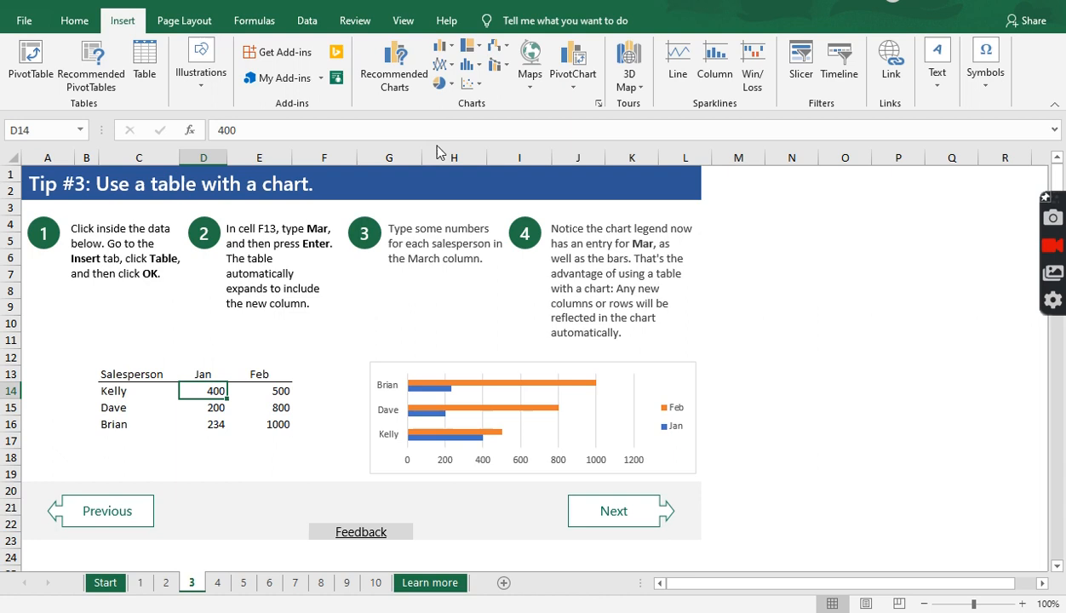
{"action": "left_click", "coordinate": [144, 73]}
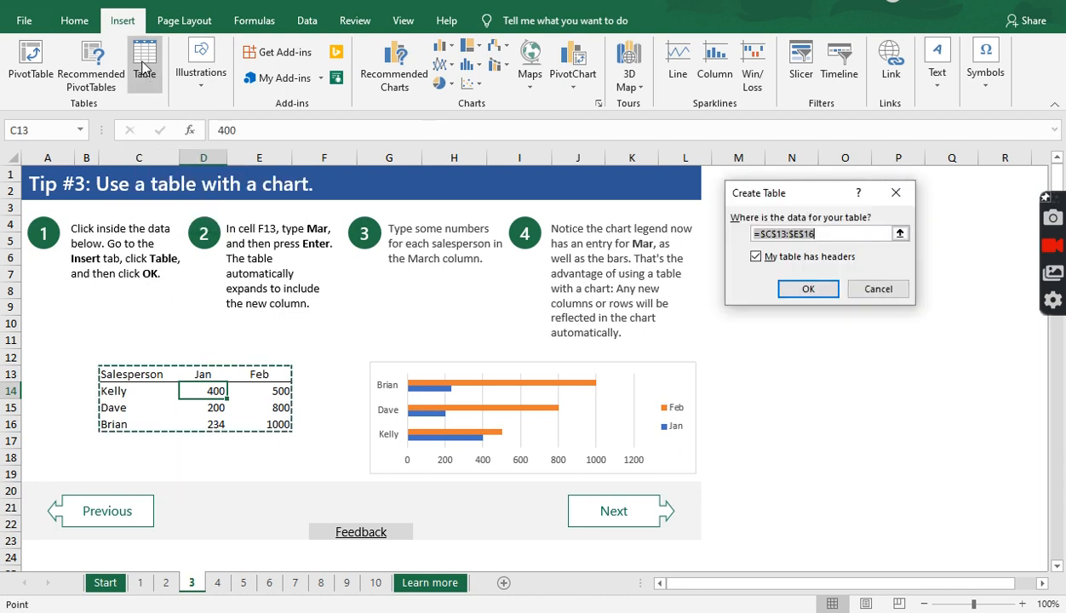
{"action": "left_click", "coordinate": [806, 289]}
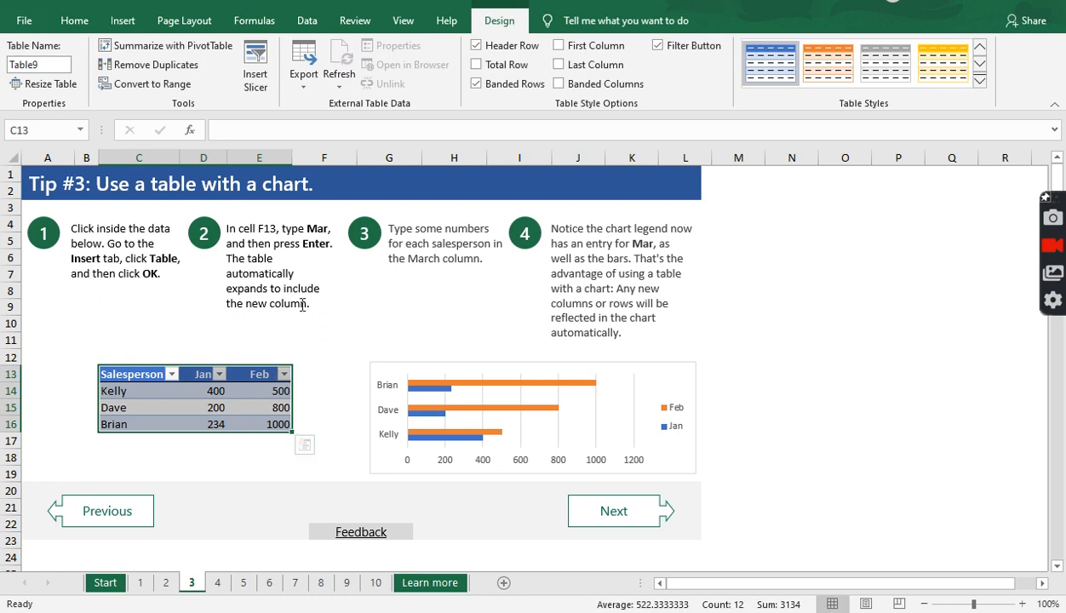
Add a new table column headed Mar in cell F13, directly beside the Feb column.
{"action": "left_click", "coordinate": [309, 375]}
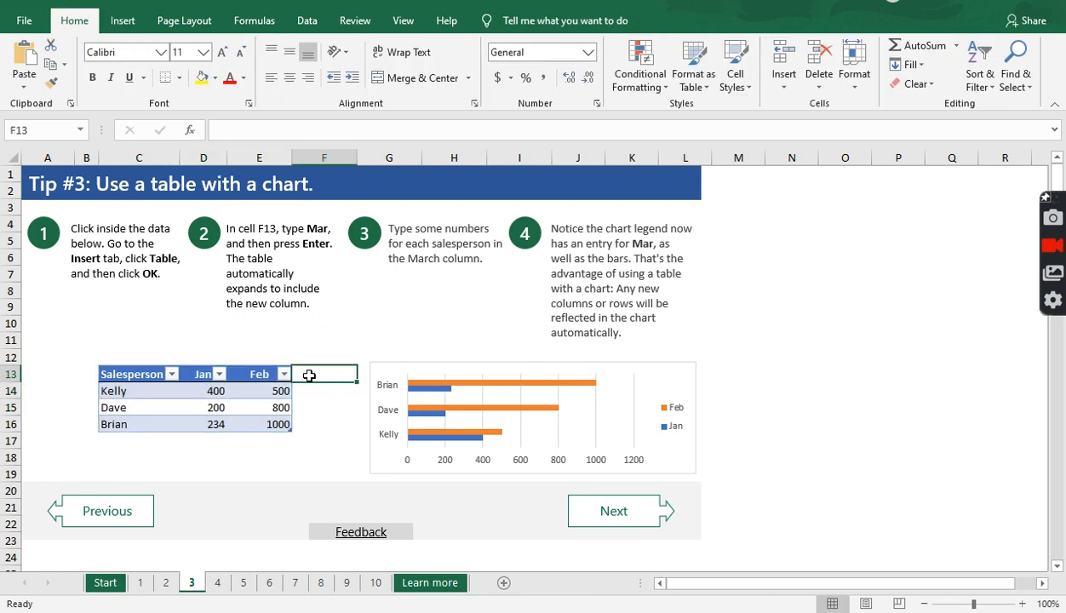
{"action": "type", "text": "Mar"}
{"action": "key", "text": "Return"}
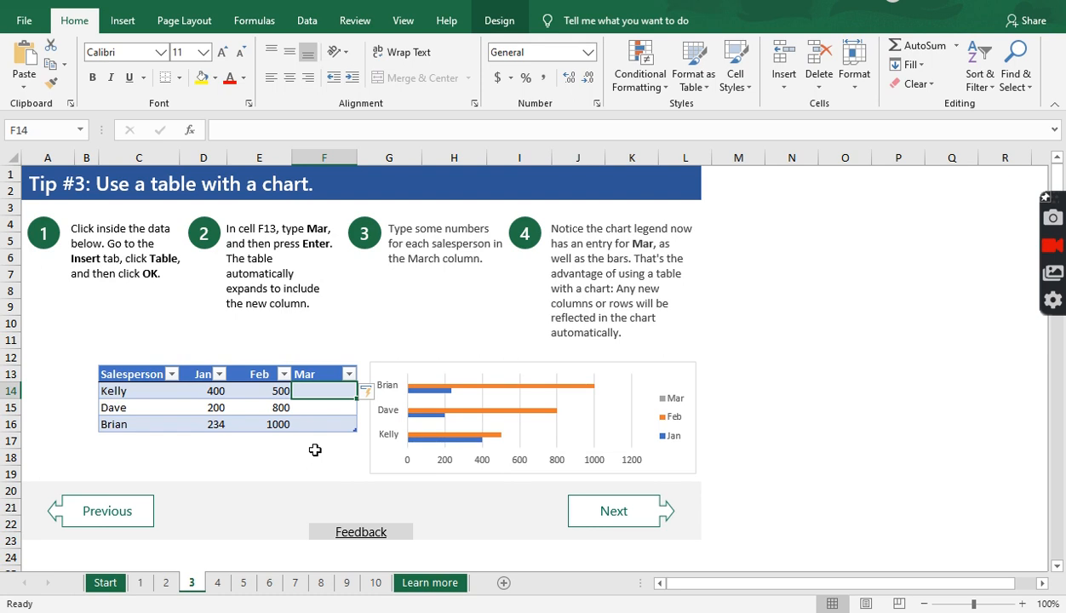
Enter the March sales figures 900, 700 and 900 for the three salespeople in F14:F16.
{"action": "type", "text": "900"}
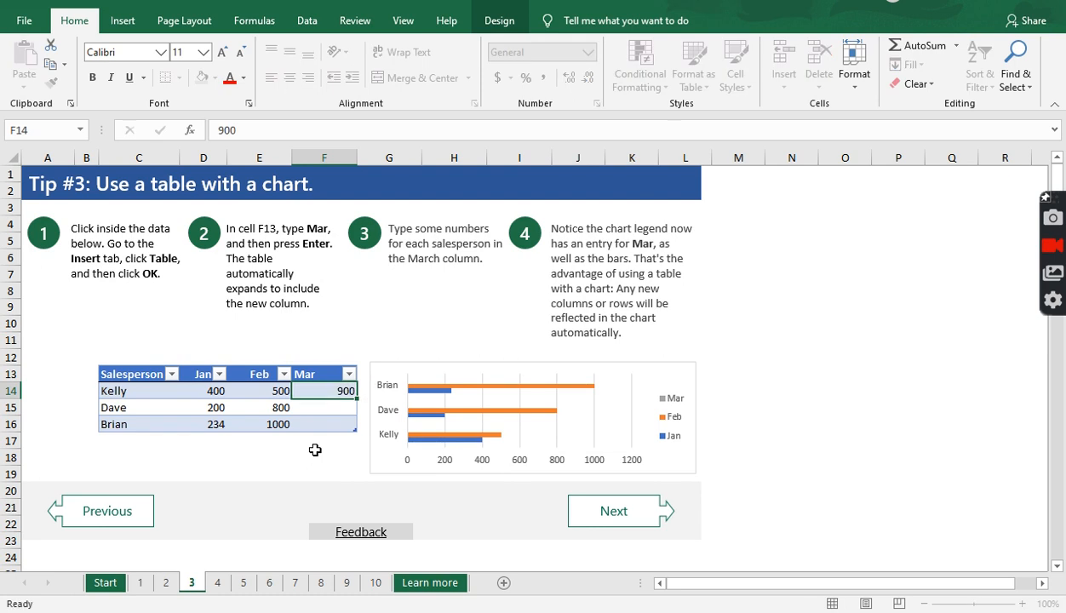
{"action": "key", "text": "Return"}
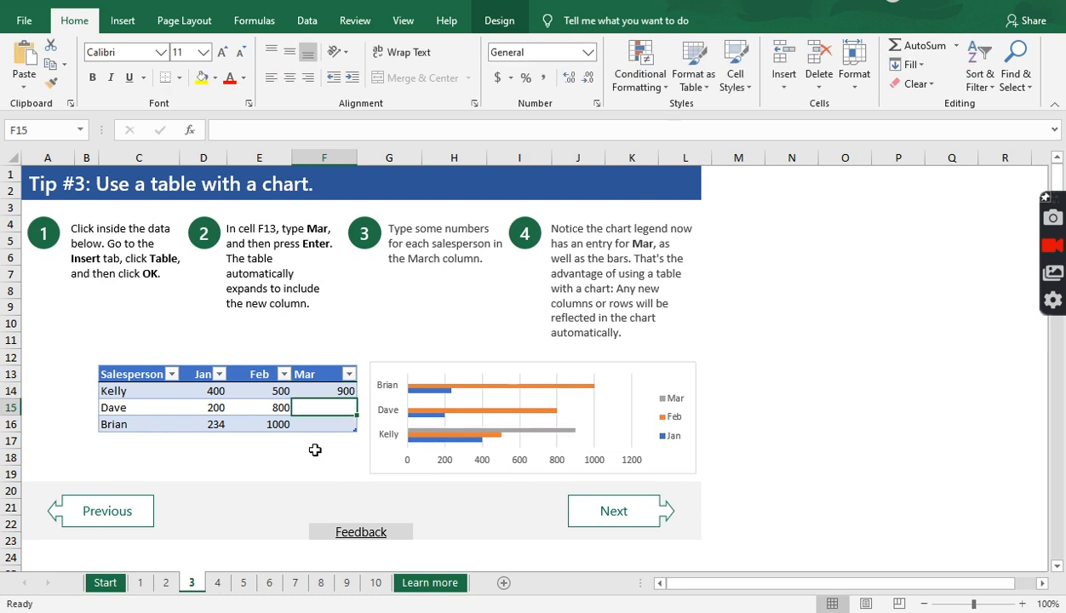
{"action": "type", "text": "700"}
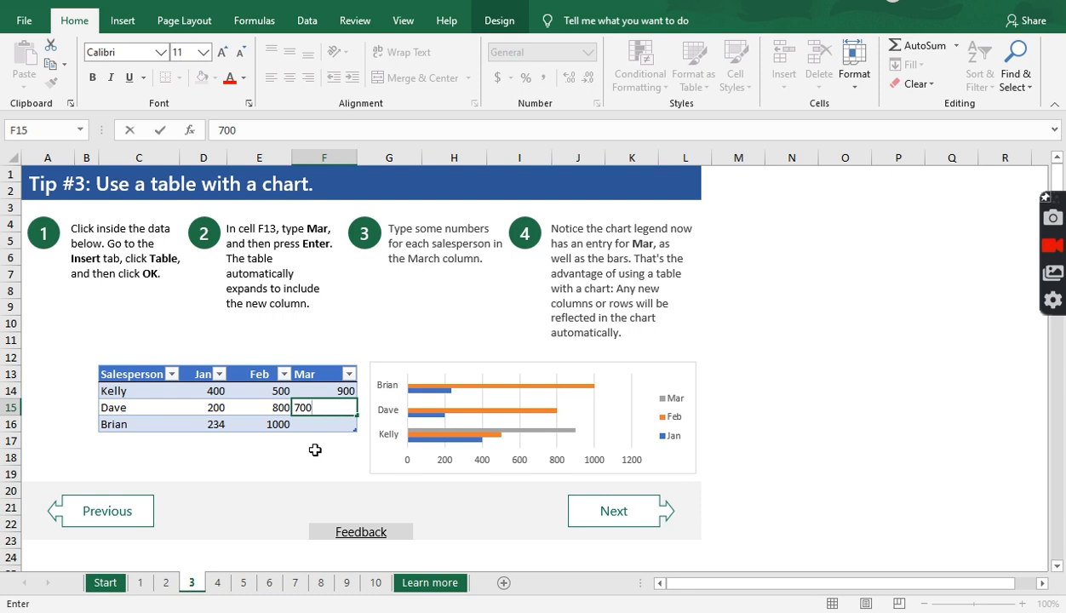
{"action": "key", "text": "Return"}
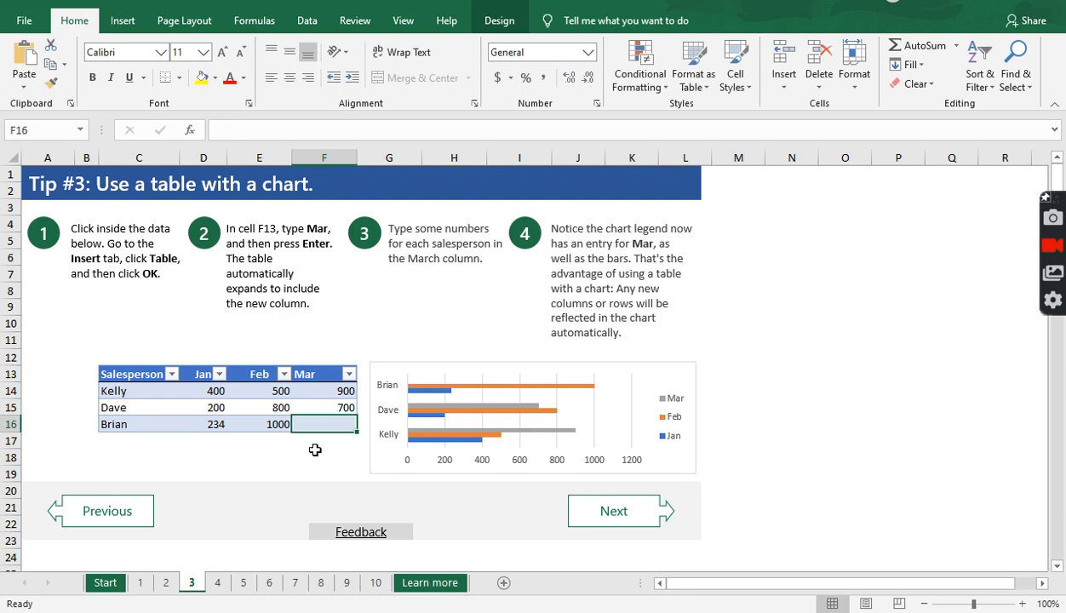
{"action": "type", "text": "900"}
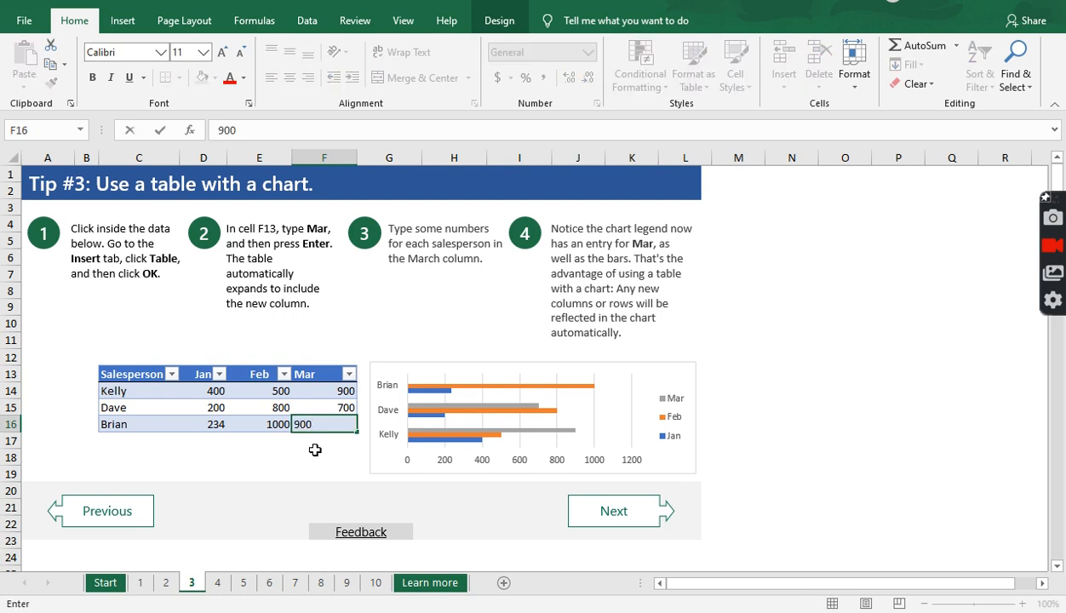
{"action": "key", "text": "Return"}
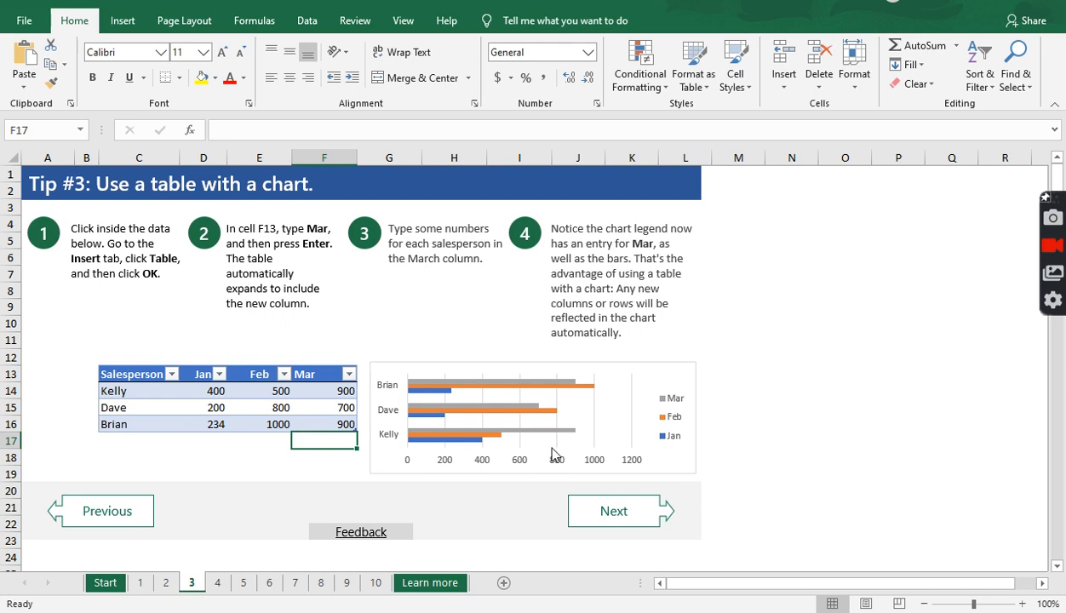
Inspect the bar chart's source data range, legend series and axis categories without changing them, and deselect the chart.
{"action": "left_click", "coordinate": [668, 465]}
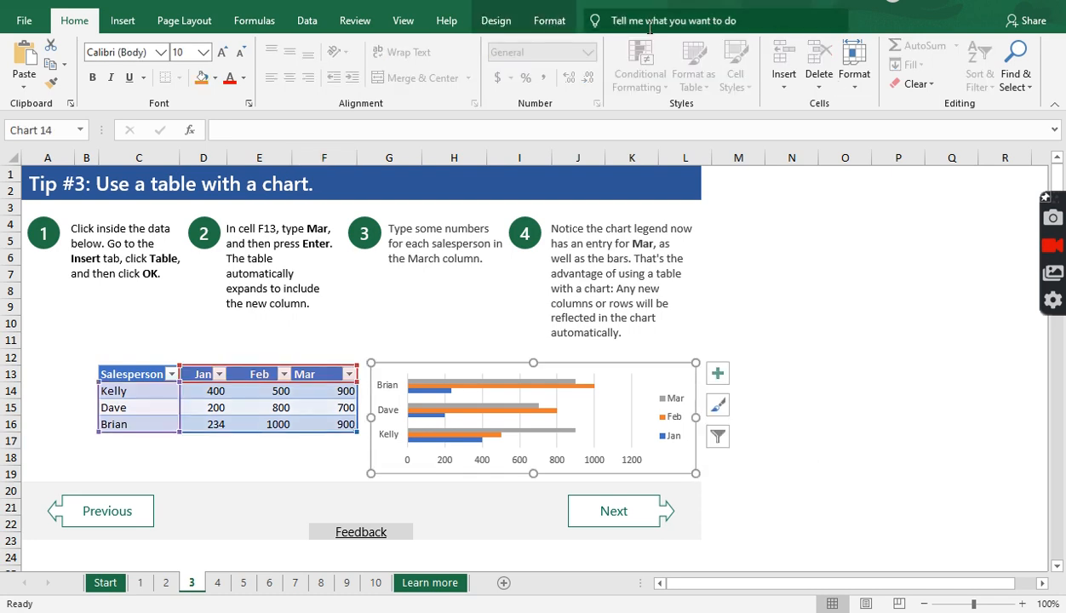
{"action": "left_click", "coordinate": [496, 18]}
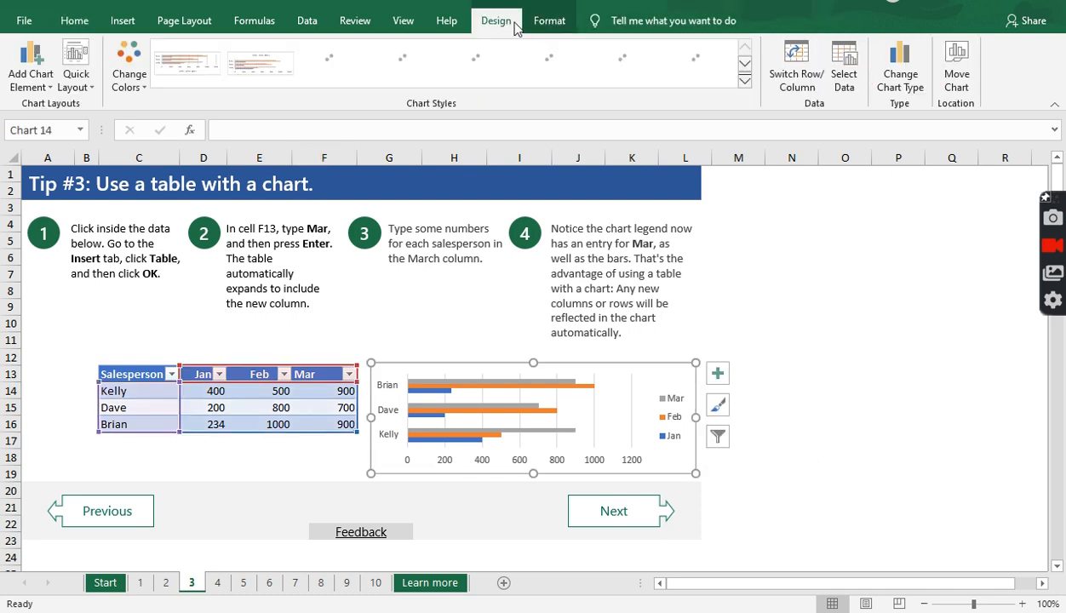
{"action": "left_click", "coordinate": [846, 80]}
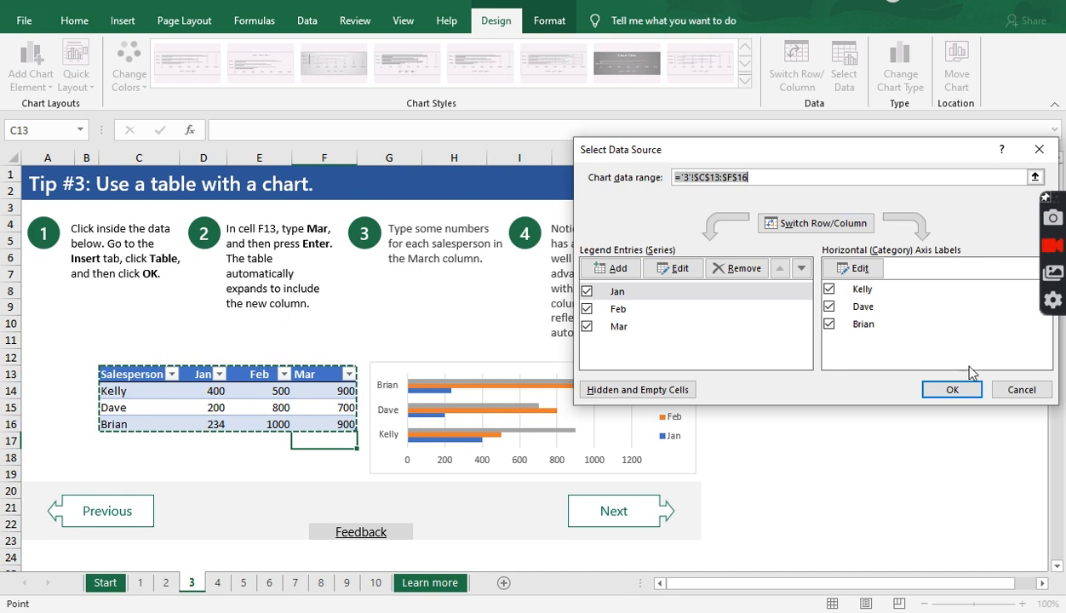
{"action": "left_click", "coordinate": [1014, 393]}
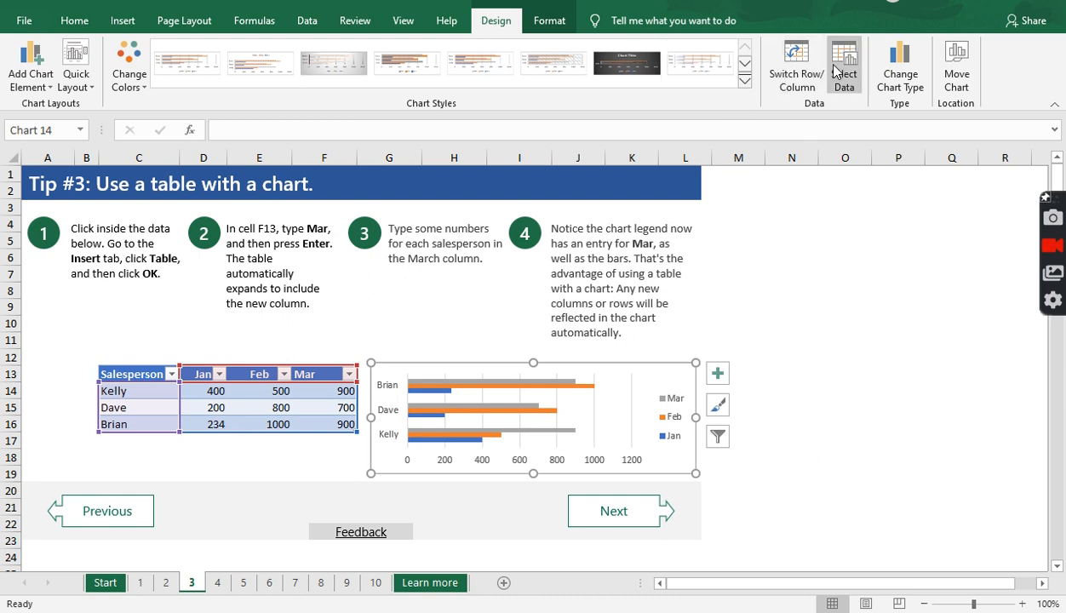
{"action": "left_click", "coordinate": [784, 424]}
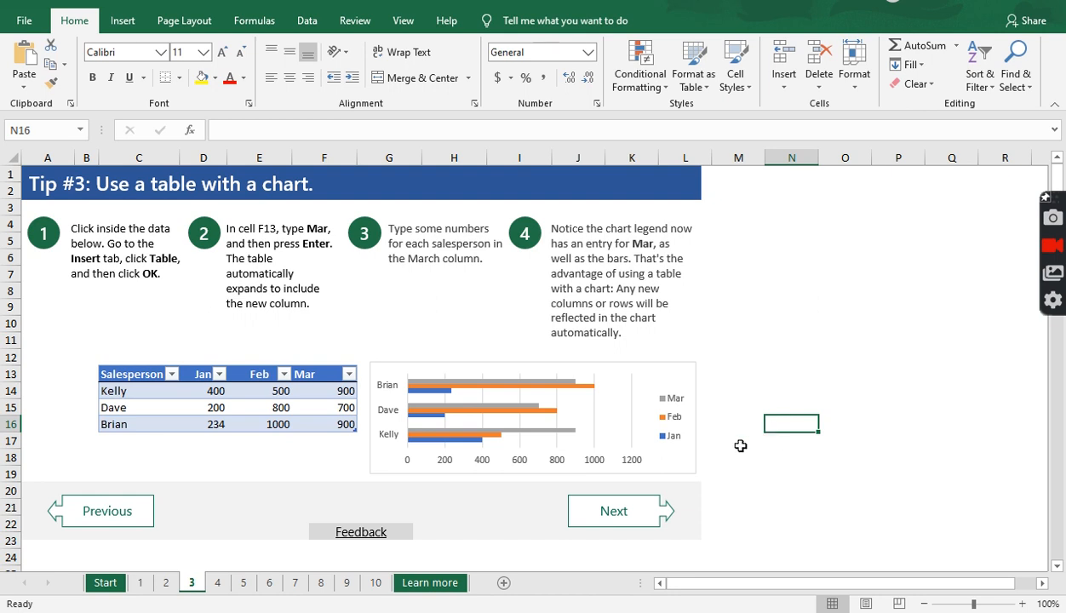
Go to the Tip #4 sheet about quickly filtering data from a chart.
{"action": "scroll", "coordinate": [740, 445], "scroll_direction": "down", "scroll_amount": 2}
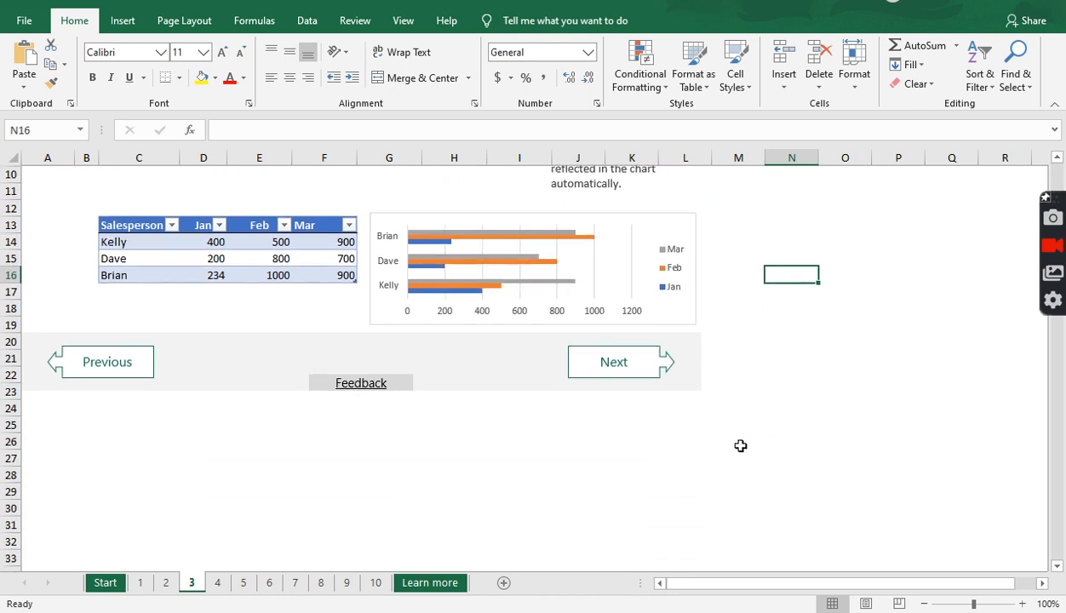
{"action": "scroll", "coordinate": [740, 445], "scroll_direction": "up", "scroll_amount": 2}
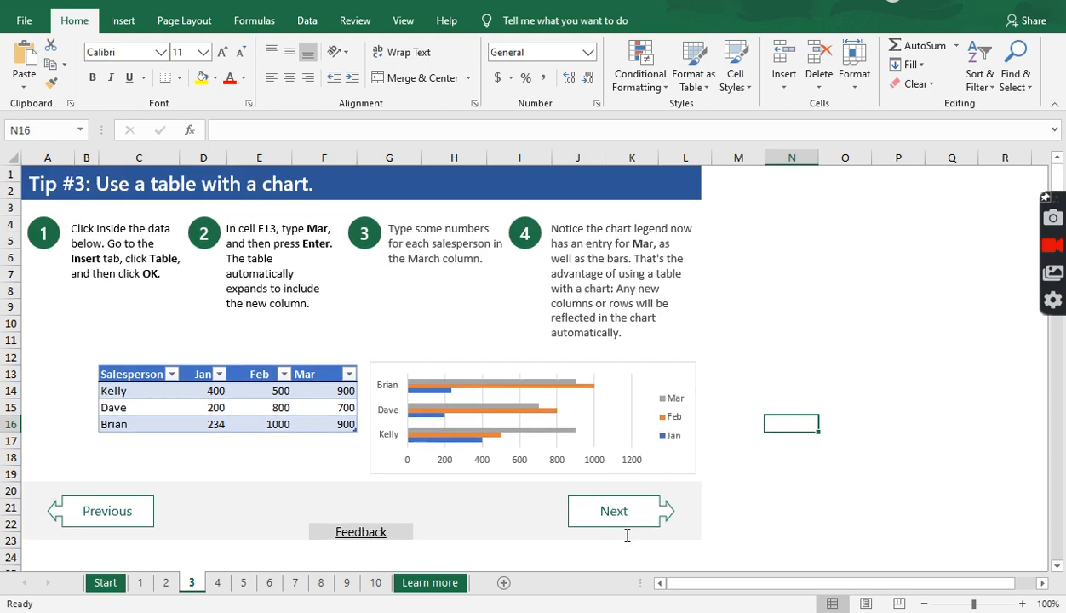
{"action": "left_click", "coordinate": [628, 516]}
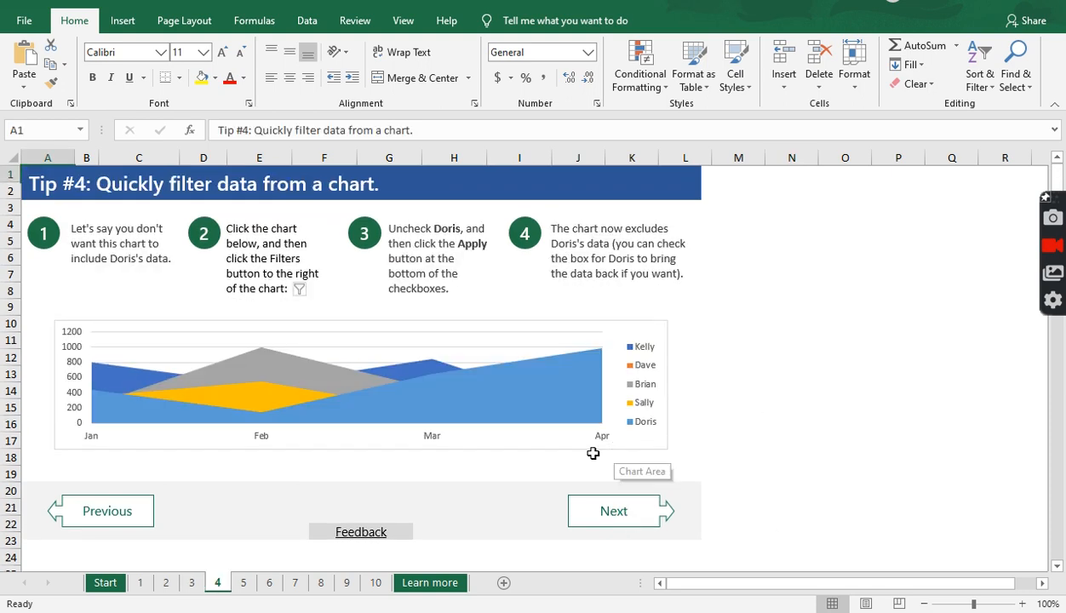
Filter the light-blue series, last in the legend, out of the area chart and apply the chart filter.
{"action": "left_click", "coordinate": [479, 435]}
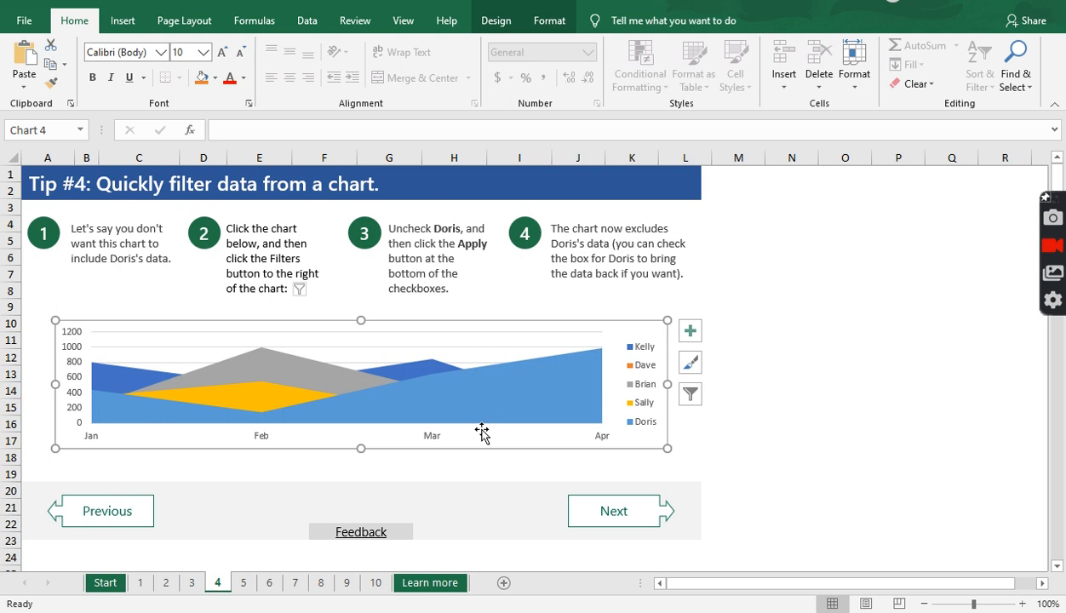
{"action": "left_click", "coordinate": [690, 396]}
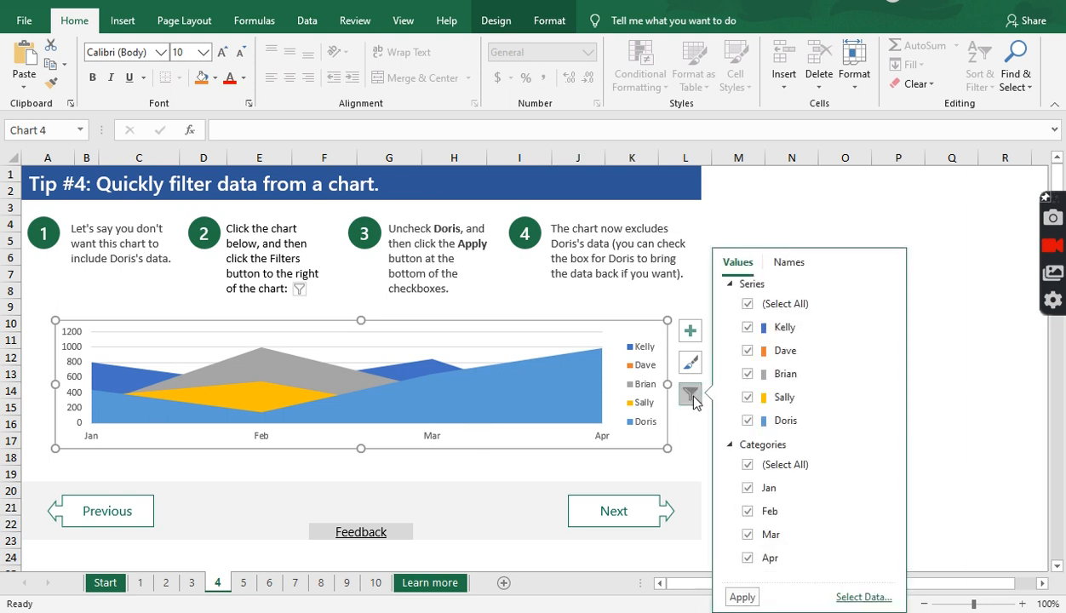
{"action": "left_click", "coordinate": [748, 420]}
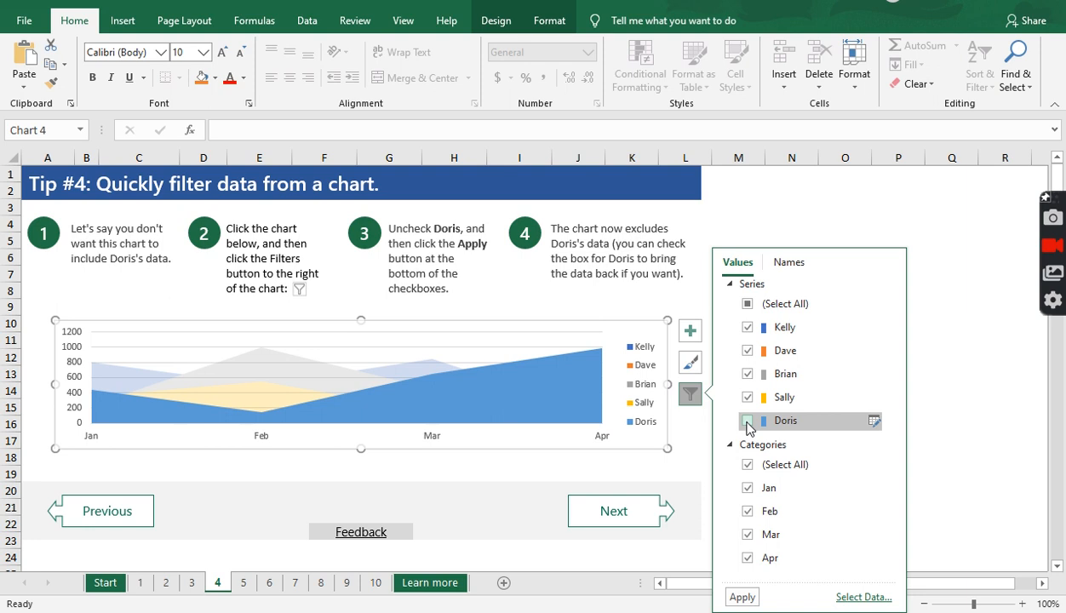
{"action": "left_click", "coordinate": [742, 598]}
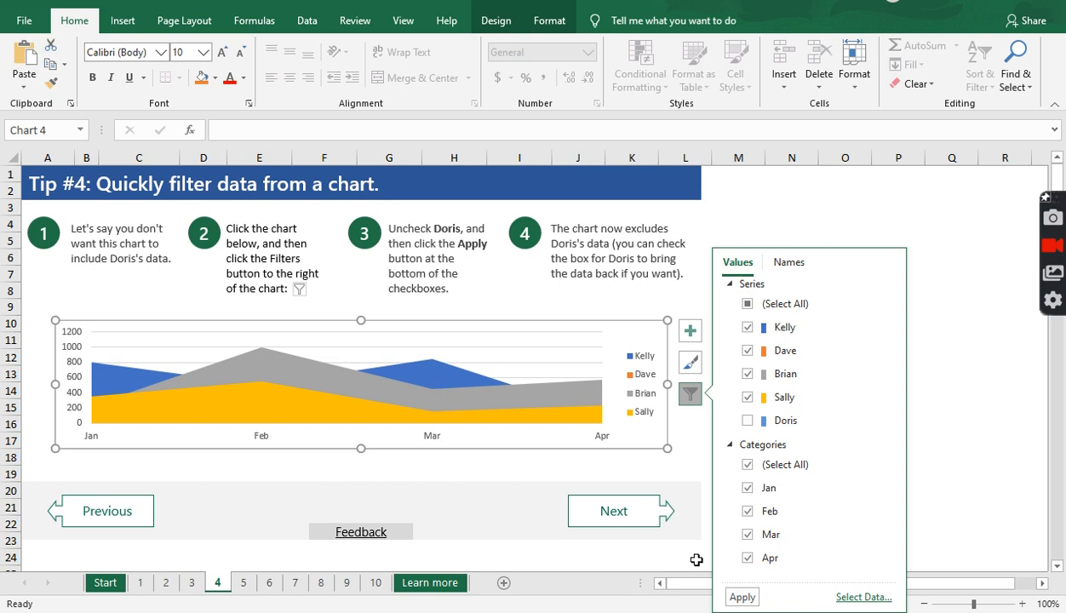
Restore the filtered-out light-blue series to the area chart, apply the filter and close the filter options.
{"action": "left_click", "coordinate": [747, 422]}
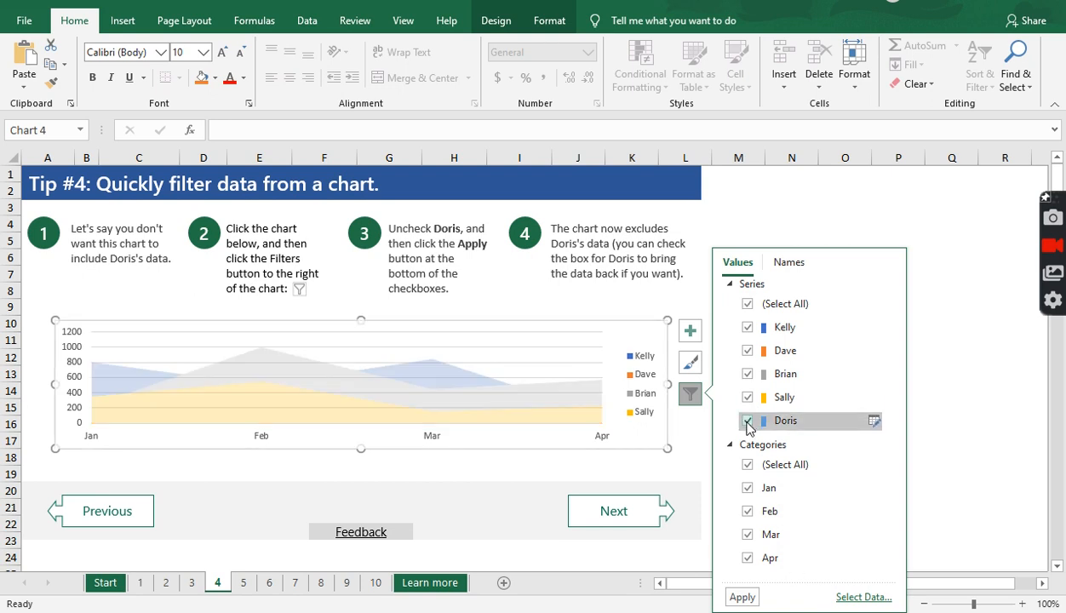
{"action": "left_click", "coordinate": [741, 597]}
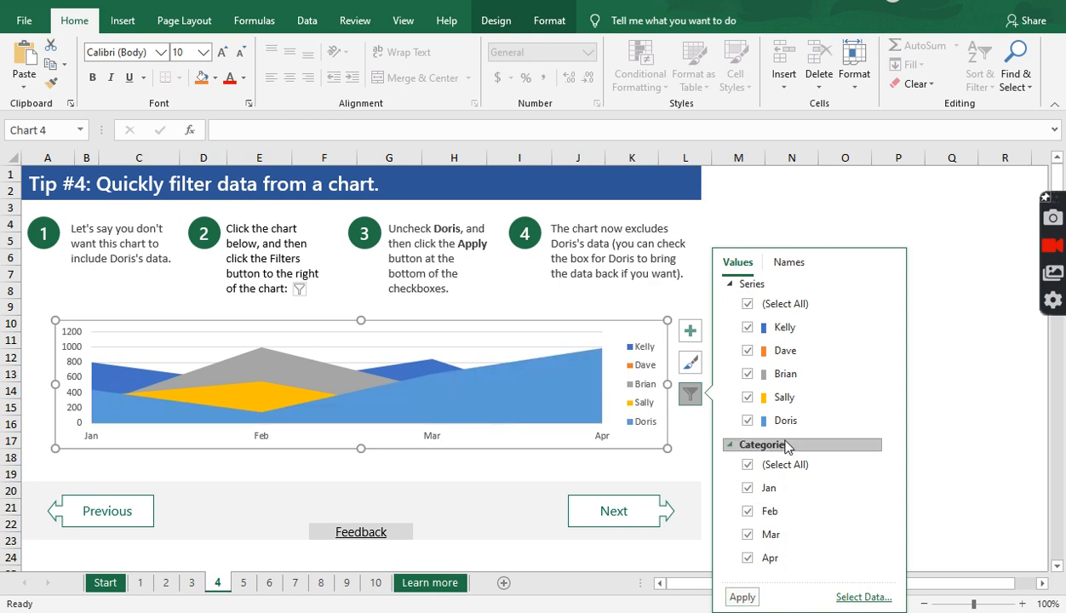
{"action": "left_click", "coordinate": [627, 473]}
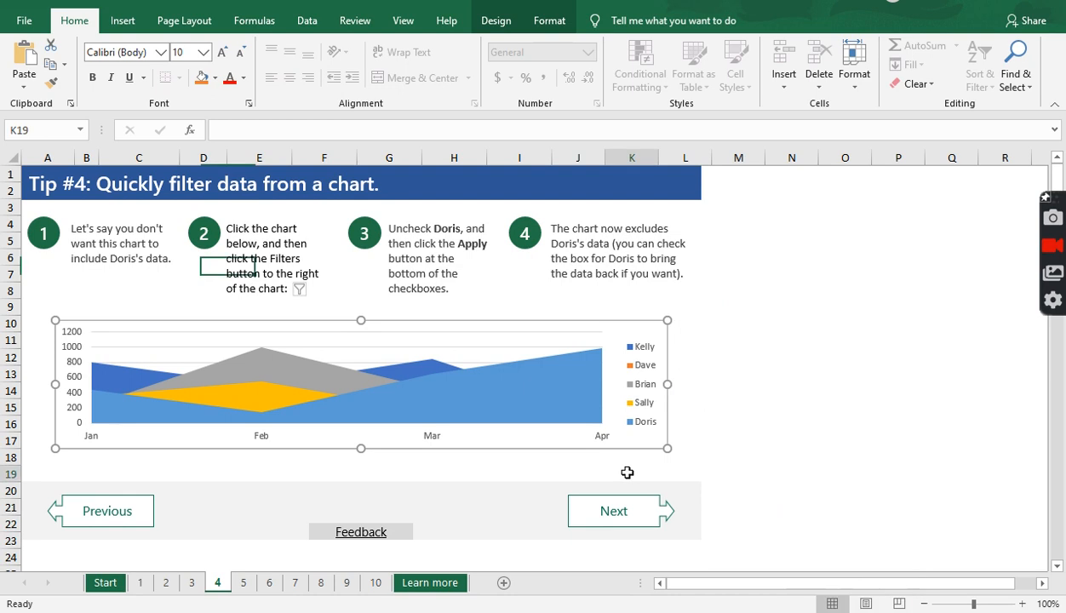
{"action": "left_click", "coordinate": [647, 430]}
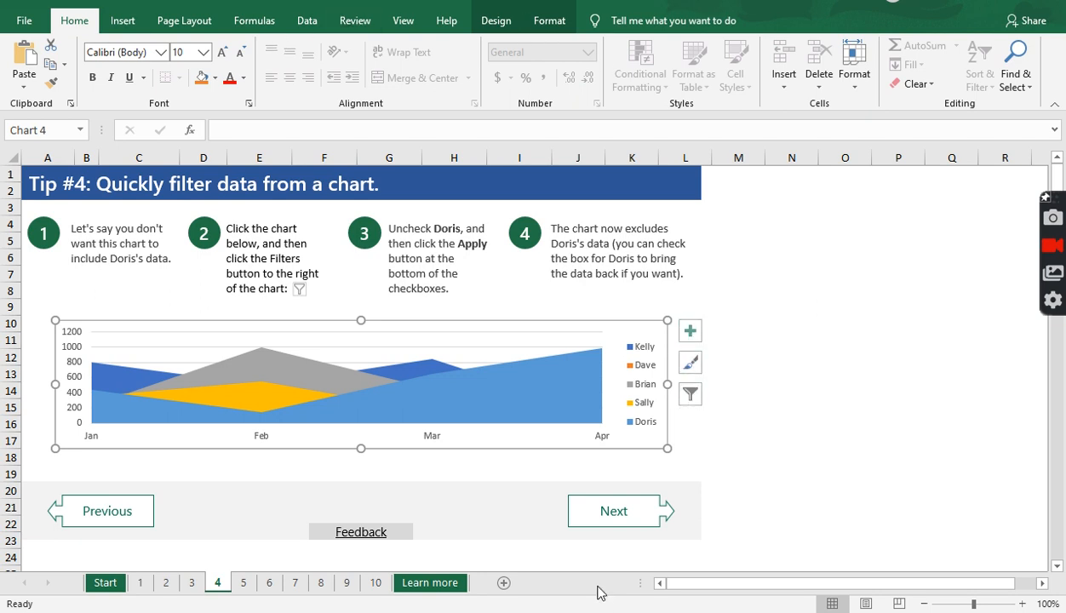
On the Tip #5 sheet, create a PivotChart from the Product and Amount table, placed in the existing worksheet at cell E13.
{"action": "left_click", "coordinate": [637, 515]}
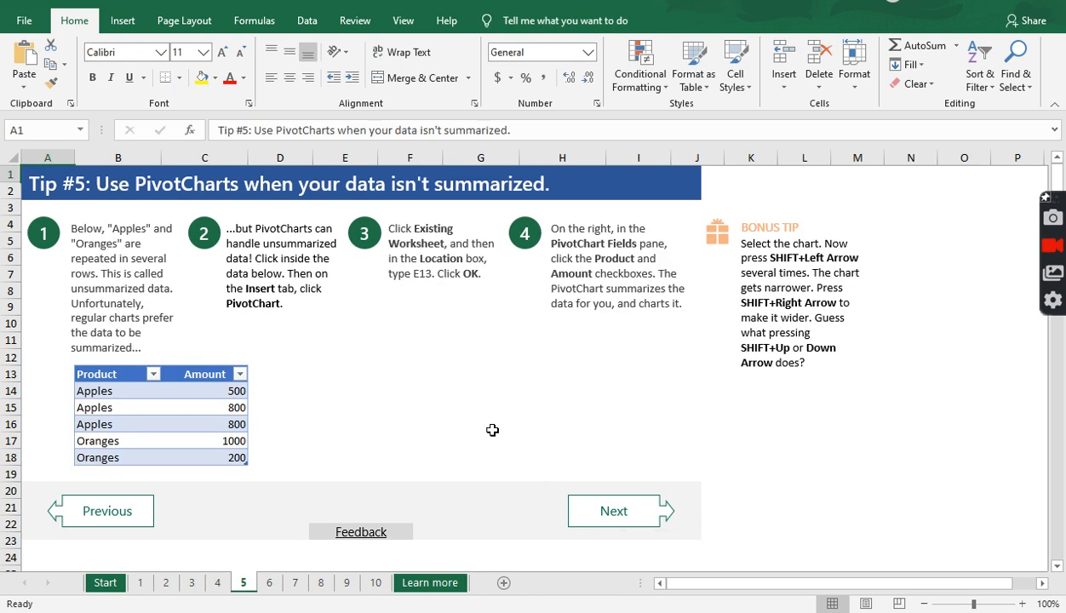
{"action": "left_click", "coordinate": [175, 419]}
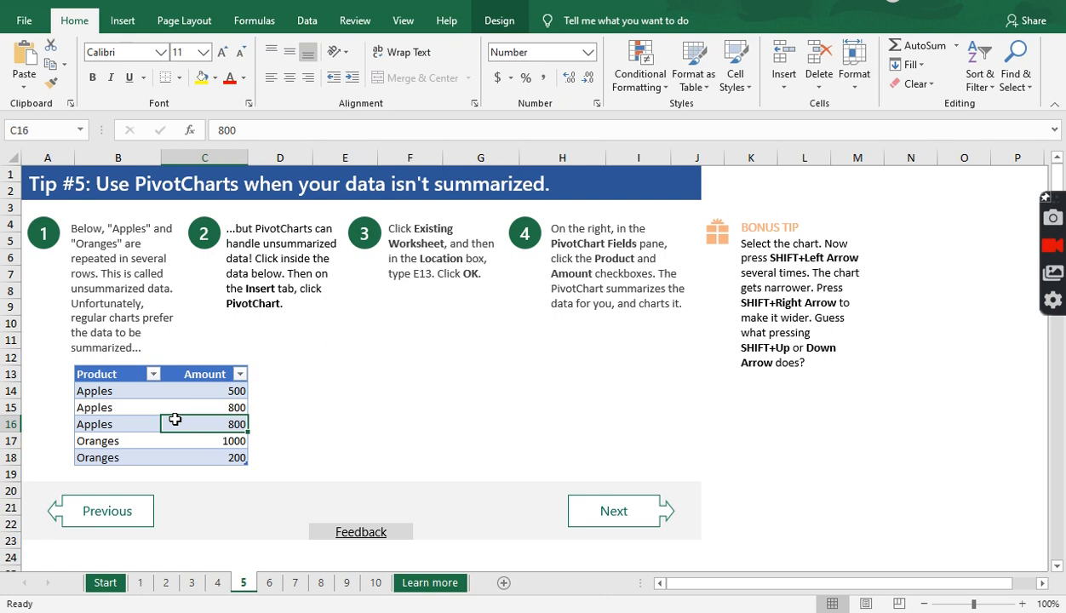
{"action": "left_click", "coordinate": [126, 21]}
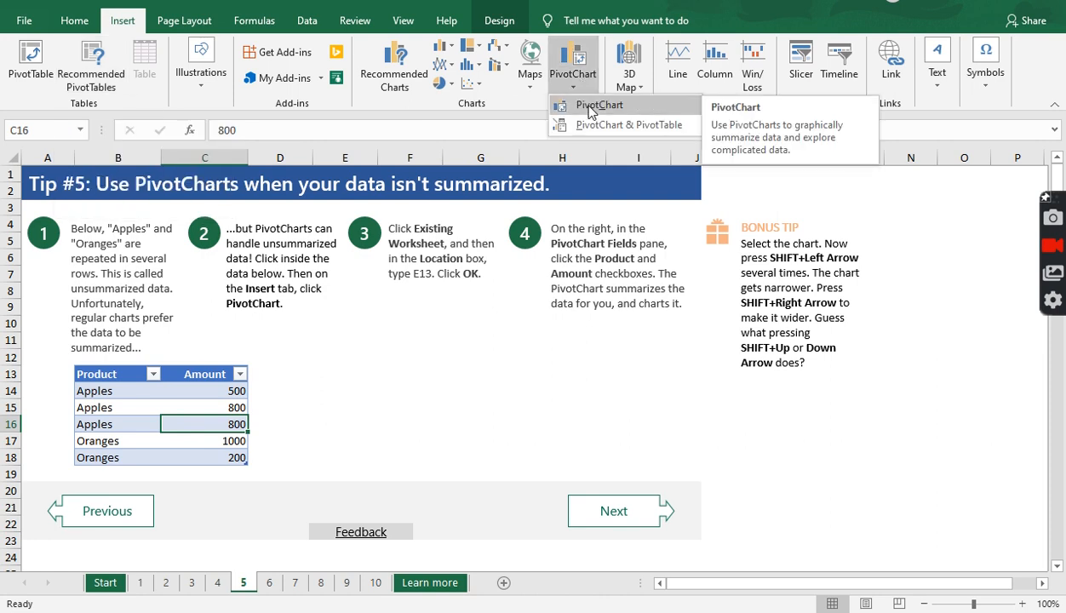
{"action": "left_click", "coordinate": [591, 109]}
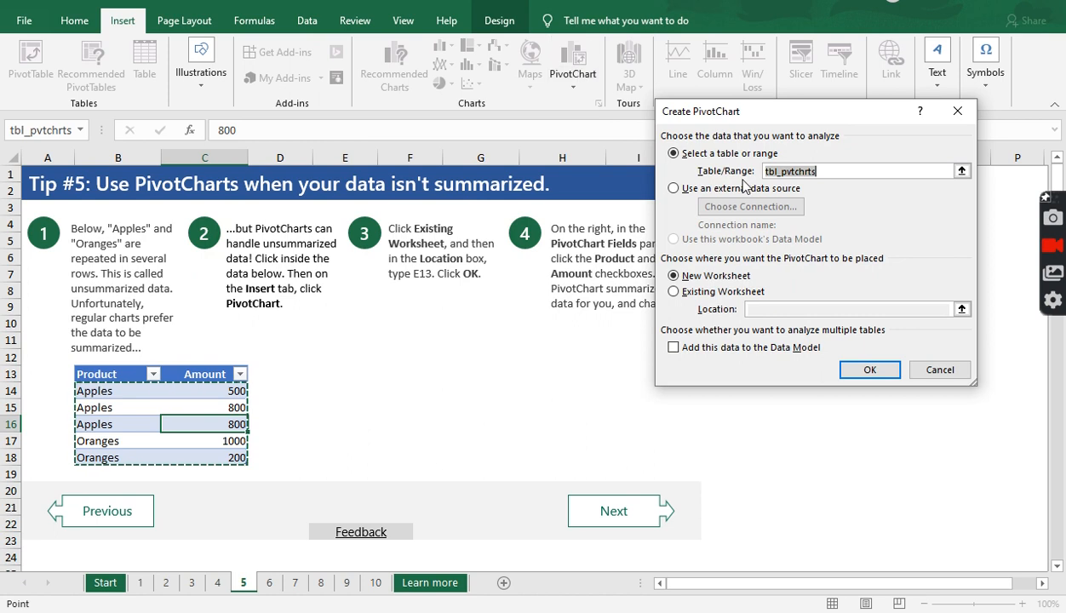
{"action": "left_click", "coordinate": [719, 292]}
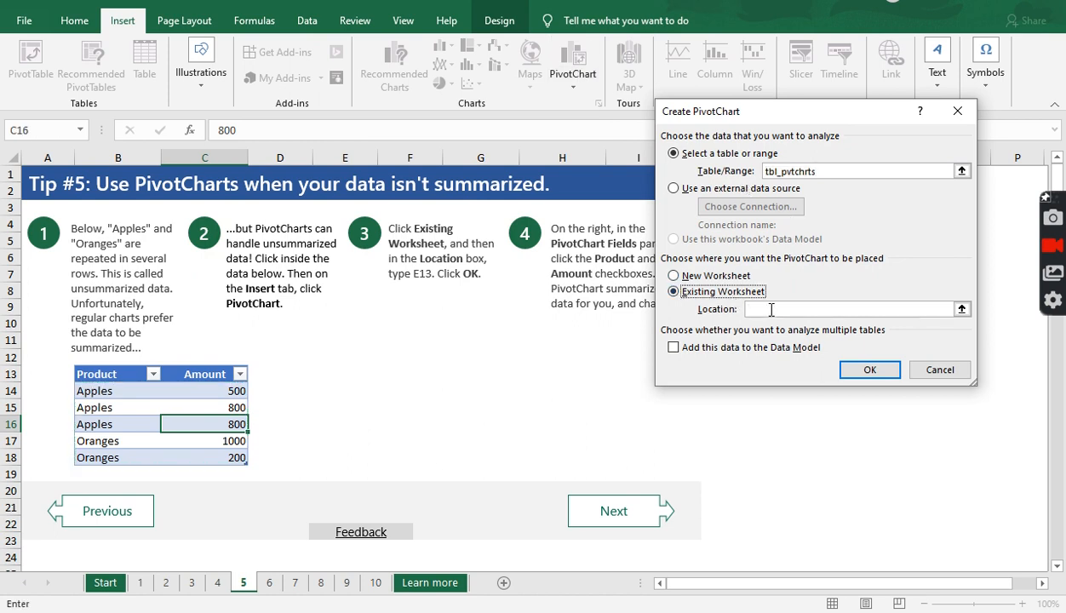
{"action": "left_click", "coordinate": [769, 309]}
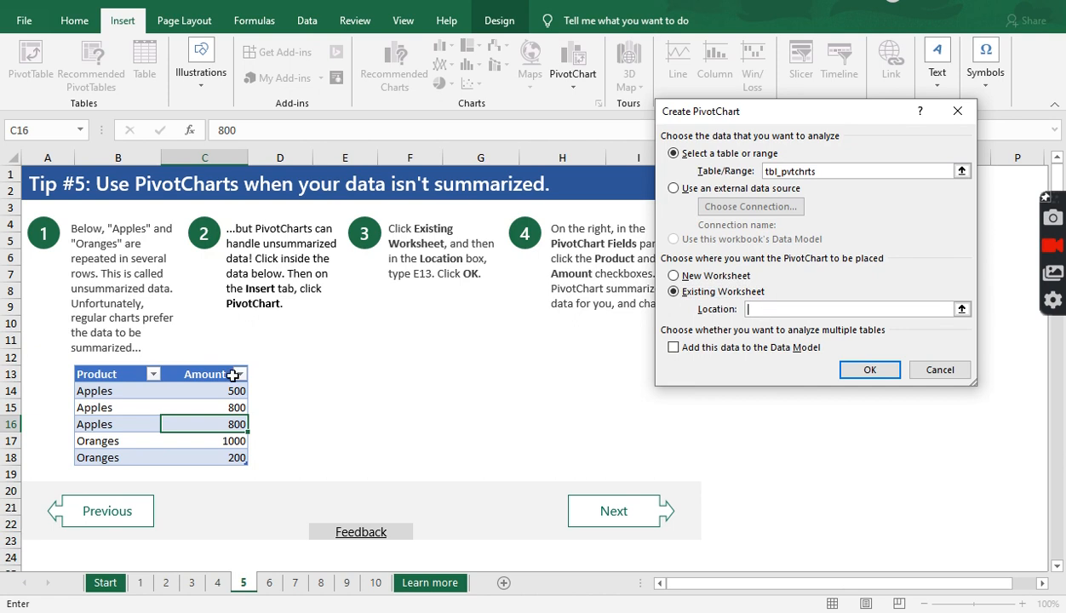
{"action": "left_click", "coordinate": [337, 372]}
{"action": "left_click", "coordinate": [869, 369]}
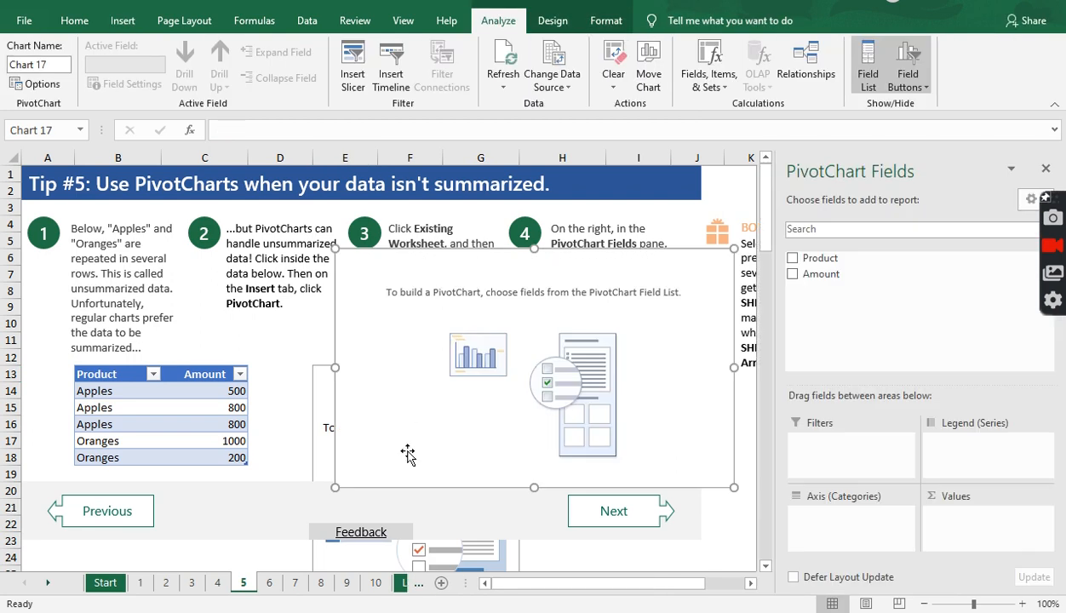
Move the empty PivotChart off the step 4 instructions, add the Product and Amount fields to it, and shift the chart lower on the sheet.
{"action": "left_click_drag", "start_coordinate": [373, 344], "coordinate": [364, 387]}
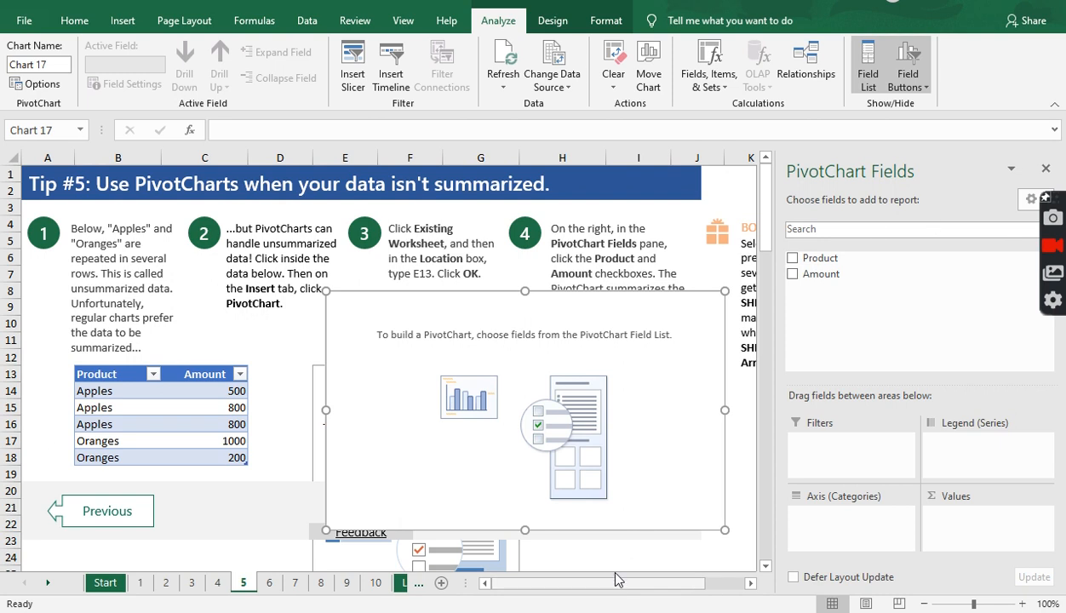
{"action": "left_click_drag", "start_coordinate": [673, 451], "coordinate": [390, 343]}
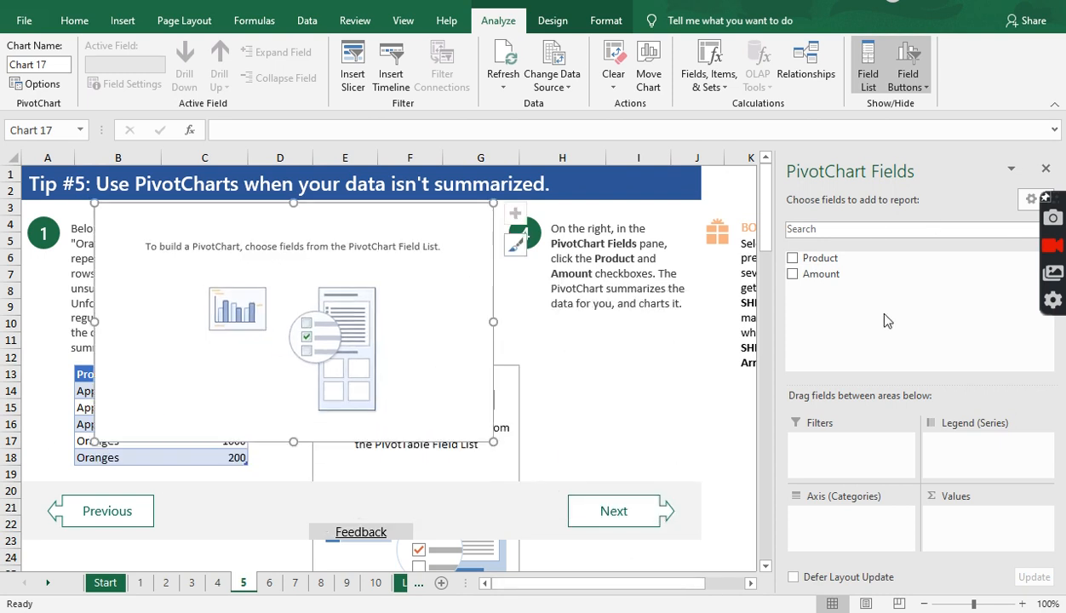
{"action": "left_click", "coordinate": [792, 259]}
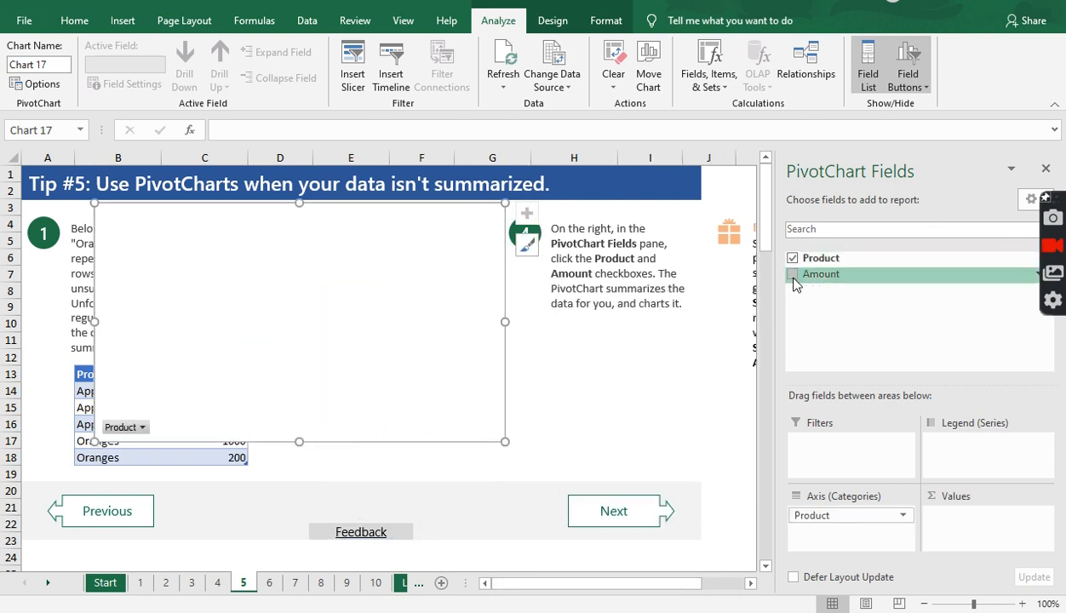
{"action": "left_click", "coordinate": [793, 275]}
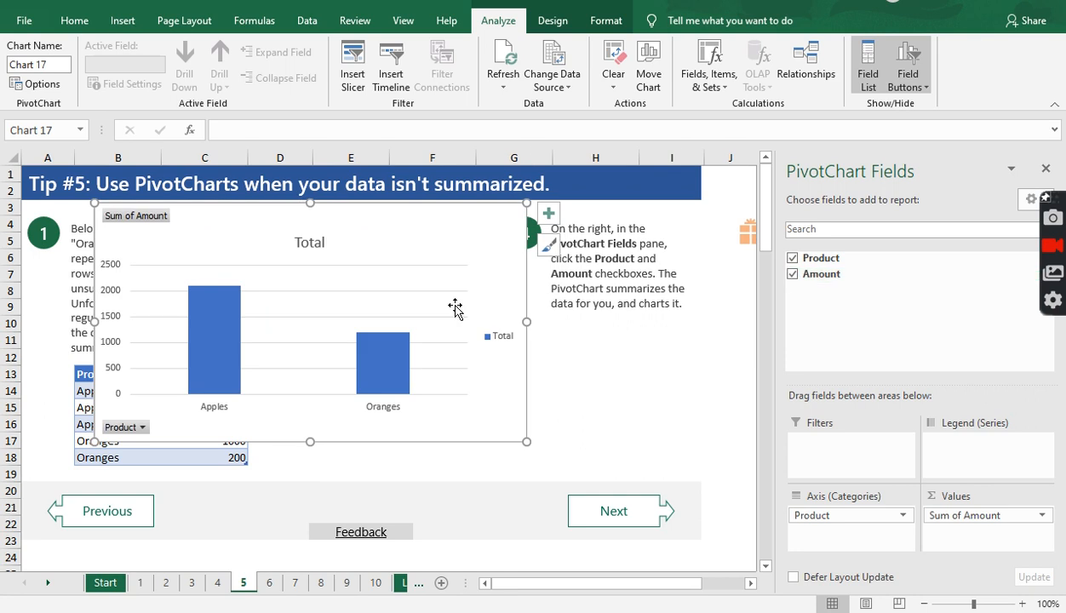
{"action": "left_click_drag", "start_coordinate": [503, 281], "coordinate": [503, 345]}
Narrow the selected PivotChart repeatedly in small increments, as the bonus tip describes, until it is much slimmer.
{"action": "mouse_move", "coordinate": [606, 582]}
{"action": "left_mouse_down"}
{"action": "mouse_move", "coordinate": [662, 590]}
{"action": "mouse_move", "coordinate": [655, 580]}
{"action": "left_mouse_up"}
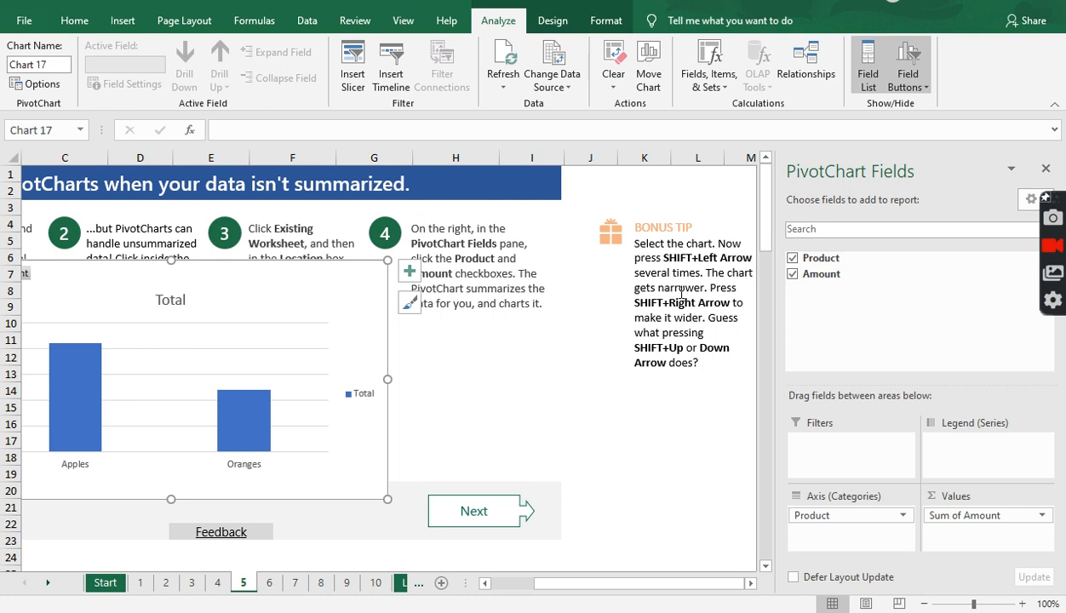
{"action": "key", "text": "shift+Left"}
{"action": "key", "text": "shift+Left"}
{"action": "key", "text": "shift+Left"}
{"action": "key", "text": "shift+Left"}
{"action": "key", "text": "shift+Left"}
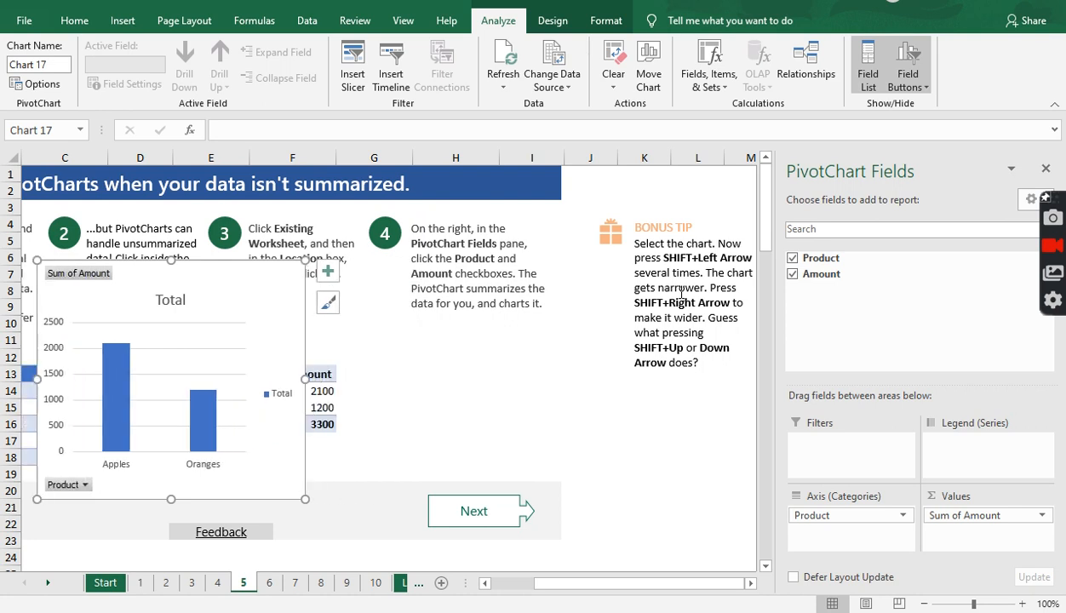
{"action": "key", "text": "shift+Left"}
{"action": "key", "text": "shift+Left"}
{"action": "key", "text": "shift+Left"}
{"action": "key", "text": "shift+Left"}
{"action": "key", "text": "shift+Left"}
{"action": "key", "text": "shift+Left"}
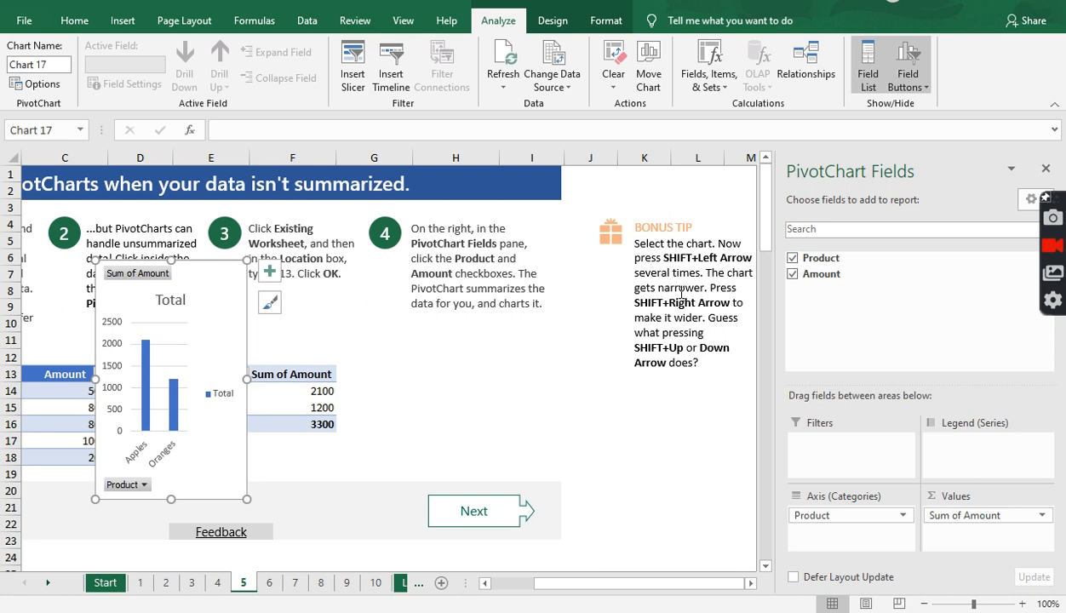
Widen the PivotChart by a few small increments, keeping it narrower than its original width.
{"action": "key", "text": "shift+Right"}
{"action": "key", "text": "shift+Right"}
{"action": "key", "text": "shift+Right"}
{"action": "key", "text": "shift+Right"}
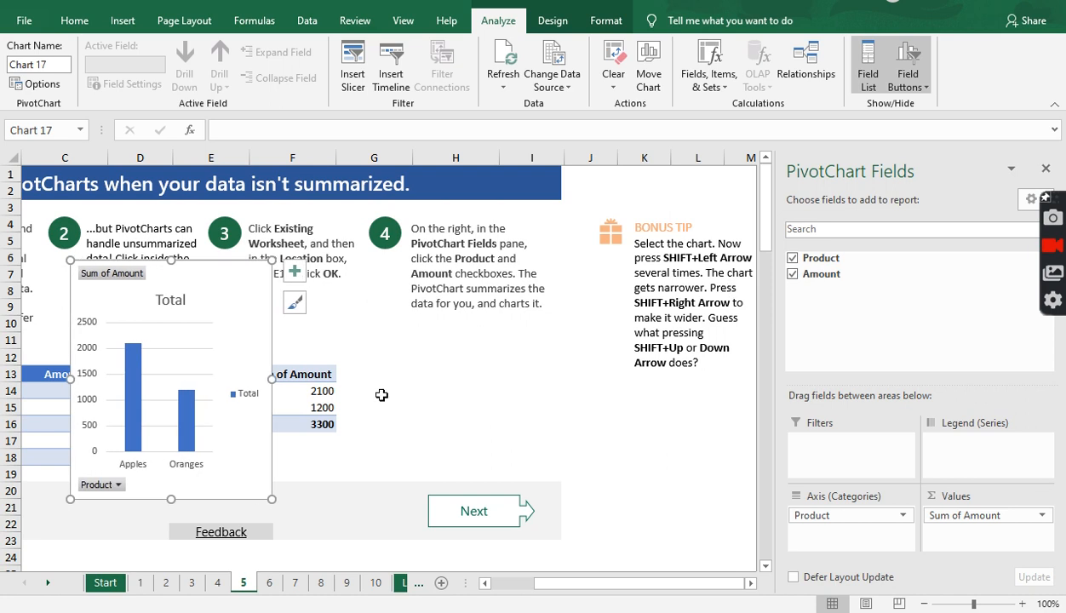
{"action": "key", "text": "shift+Right"}
{"action": "key", "text": "shift+Right"}
{"action": "key", "text": "shift+Left"}
{"action": "key", "text": "shift+Left"}
Try the small-increment height adjustments on the PivotChart in both directions, leaving it slightly shorter.
{"action": "key", "text": "shift+Down"}
{"action": "key", "text": "shift+Up"}
{"action": "key", "text": "shift+Up"}
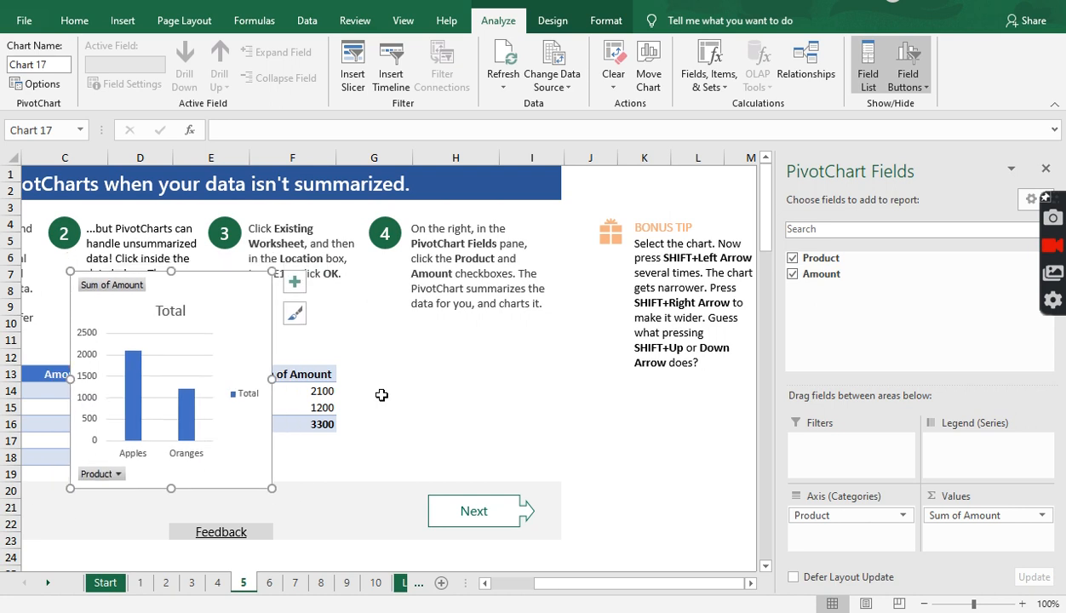
{"action": "key", "text": "shift+Down"}
{"action": "key", "text": "shift+Up"}
Widen the PivotChart by four more small increments and move it to columns F to I, clear of the source table.
{"action": "key", "text": "shift+Right"}
{"action": "key", "text": "shift+Right"}
{"action": "key", "text": "shift+Right"}
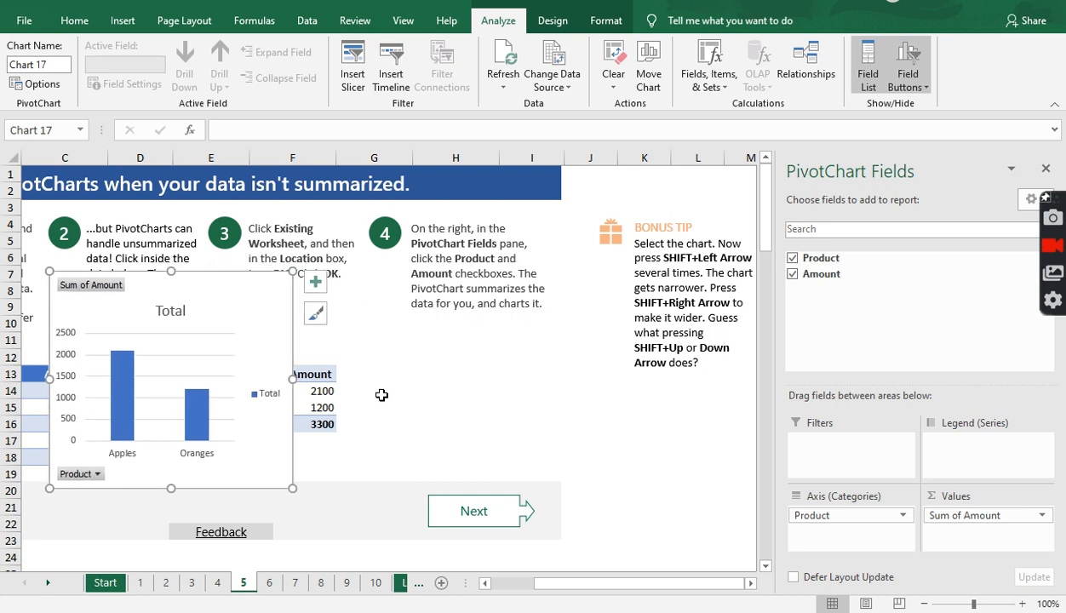
{"action": "key", "text": "shift+Right"}
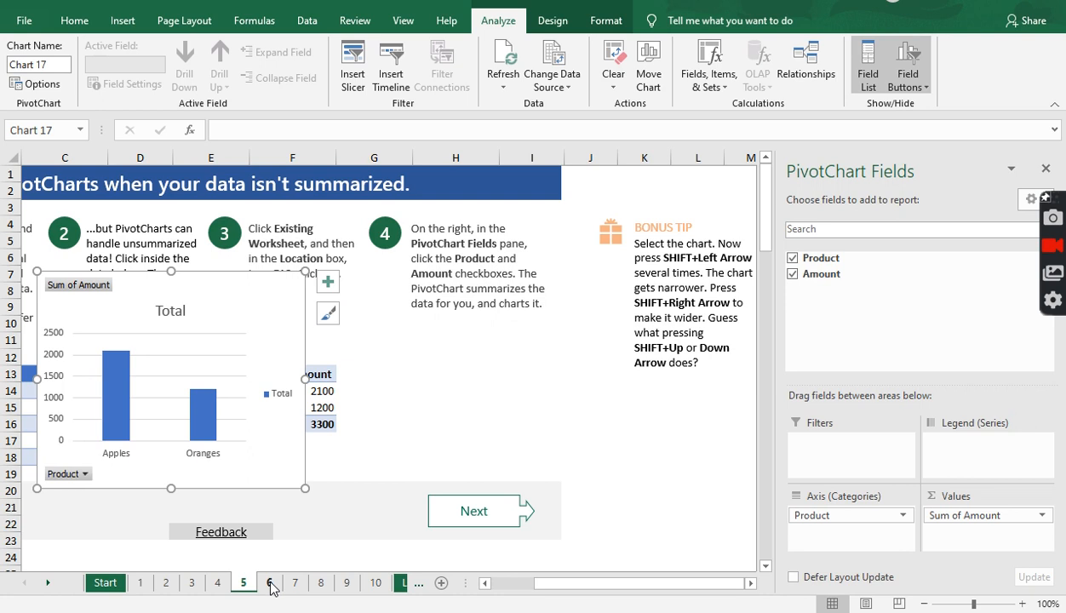
{"action": "left_click_drag", "start_coordinate": [319, 465], "coordinate": [514, 443]}
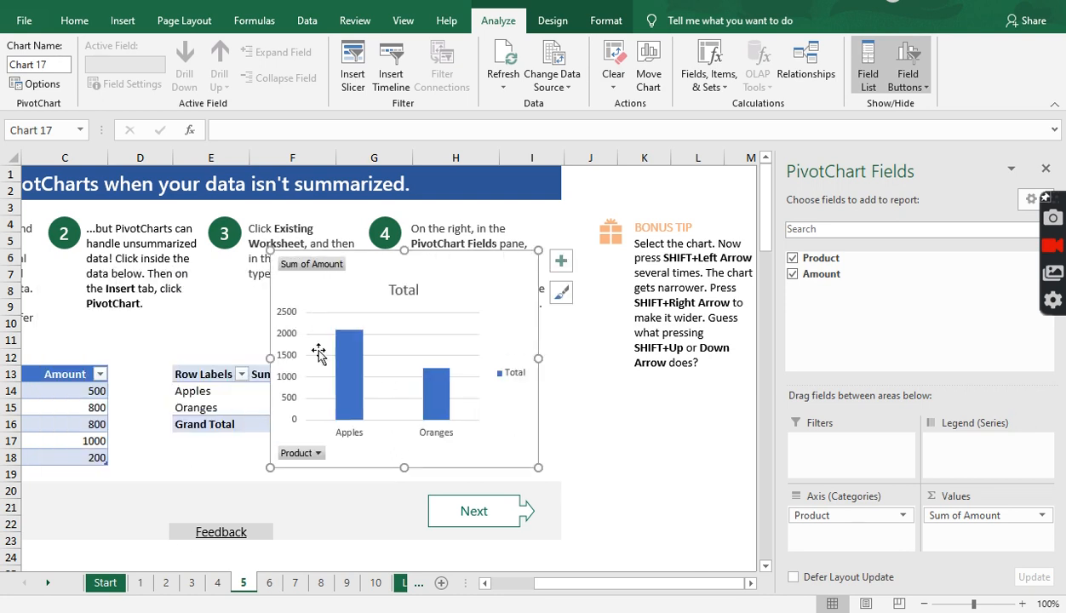